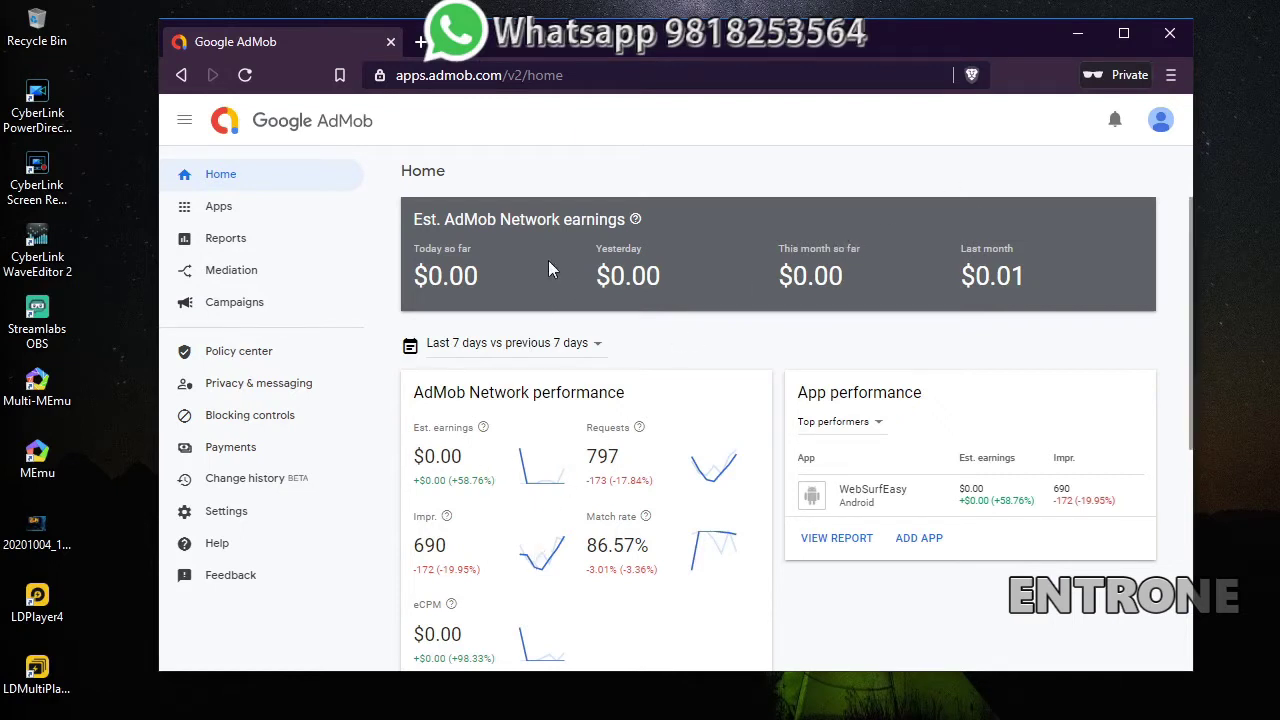
- Check the $41.29 earnings total under Payments and open the payment methods, with bank wire transfer primary
left_click(1160, 120)
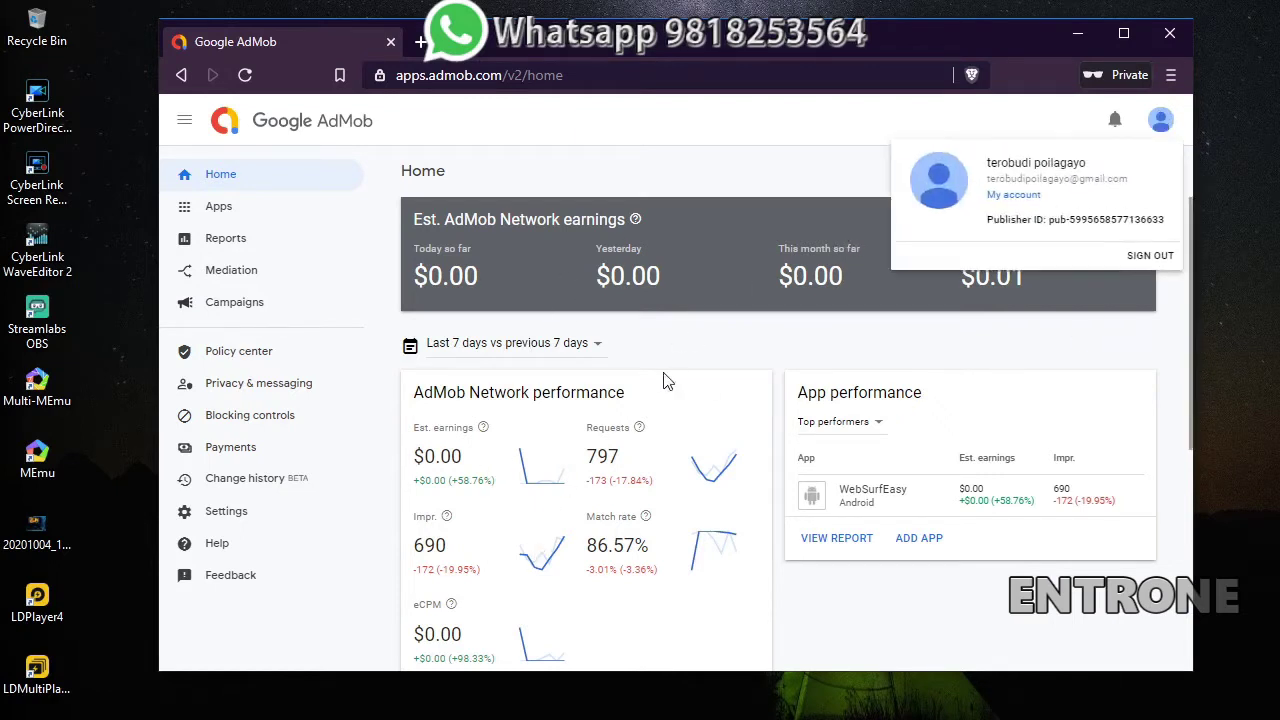
left_click(647, 178)
left_click(190, 452)
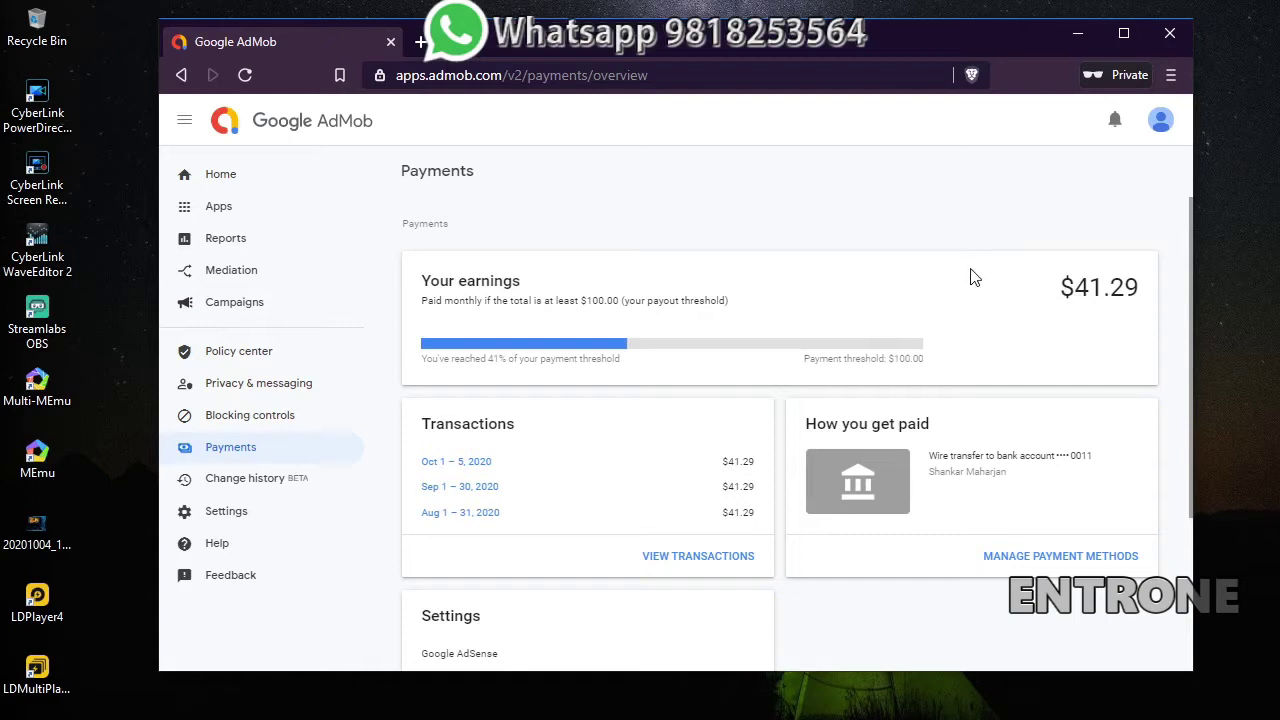
left_click_drag(1058, 290, 1148, 290)
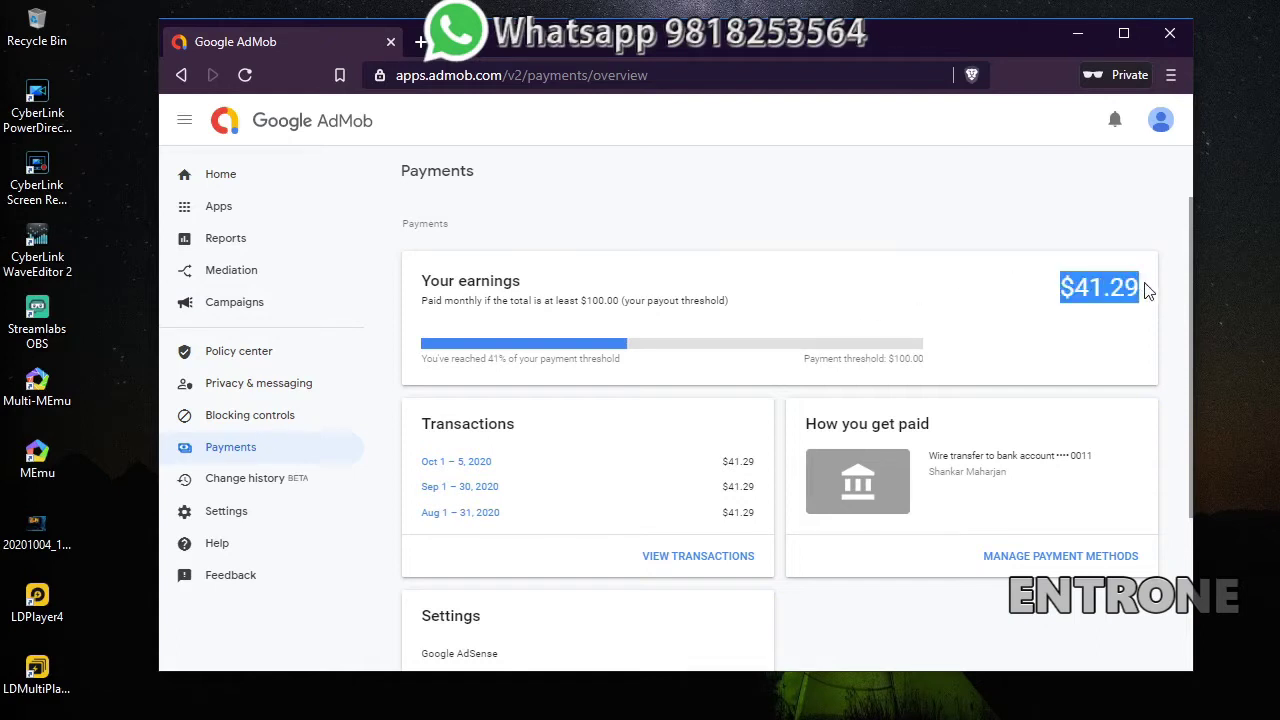
left_click(919, 285)
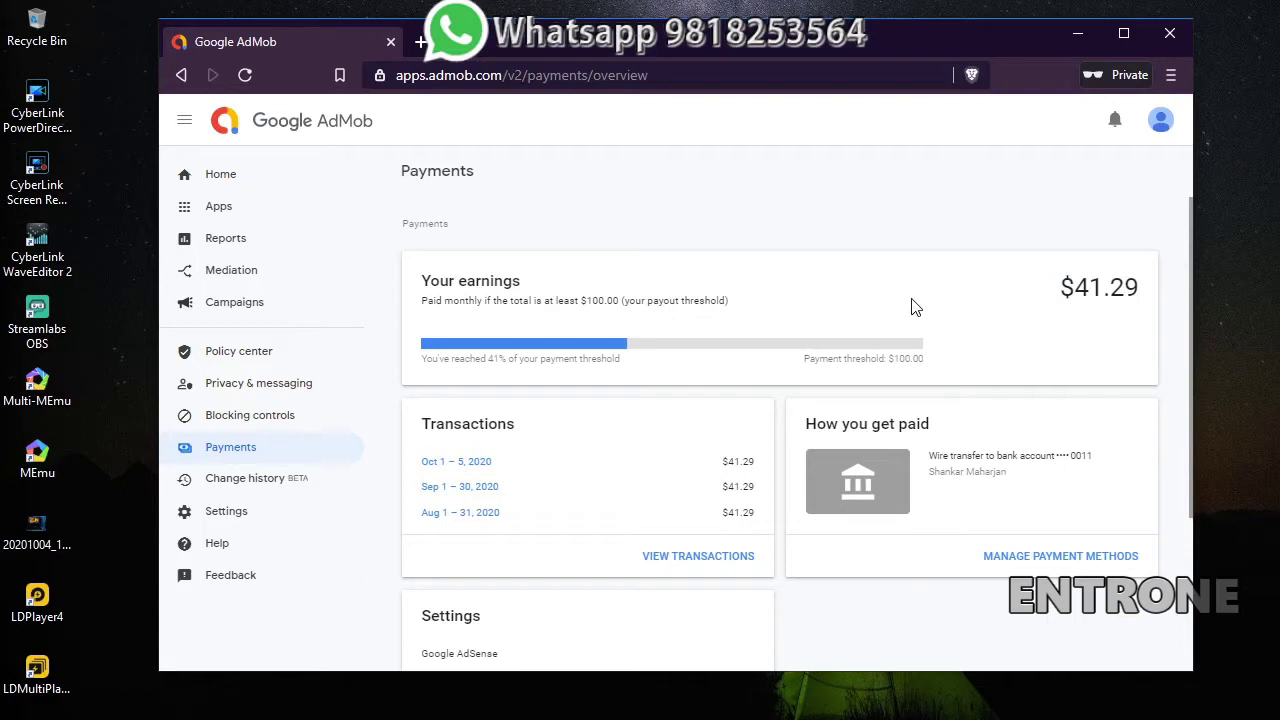
scroll(803, 571, "down", 2)
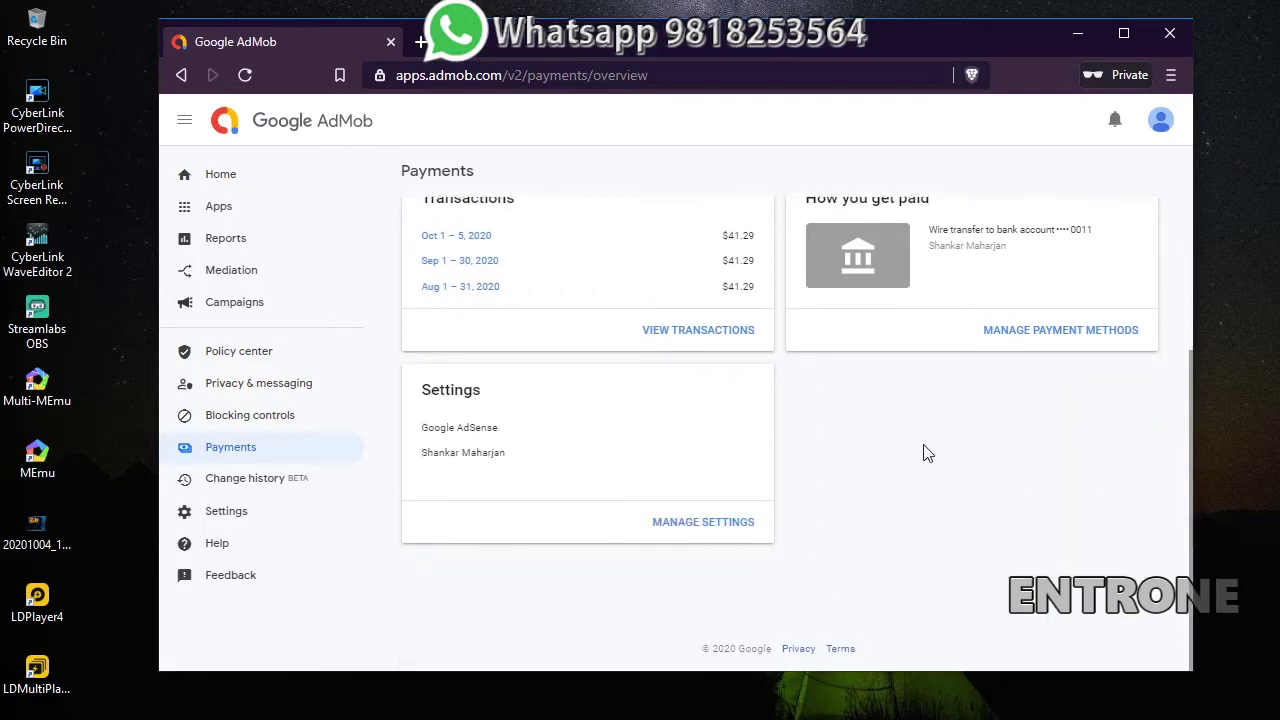
left_click(998, 339)
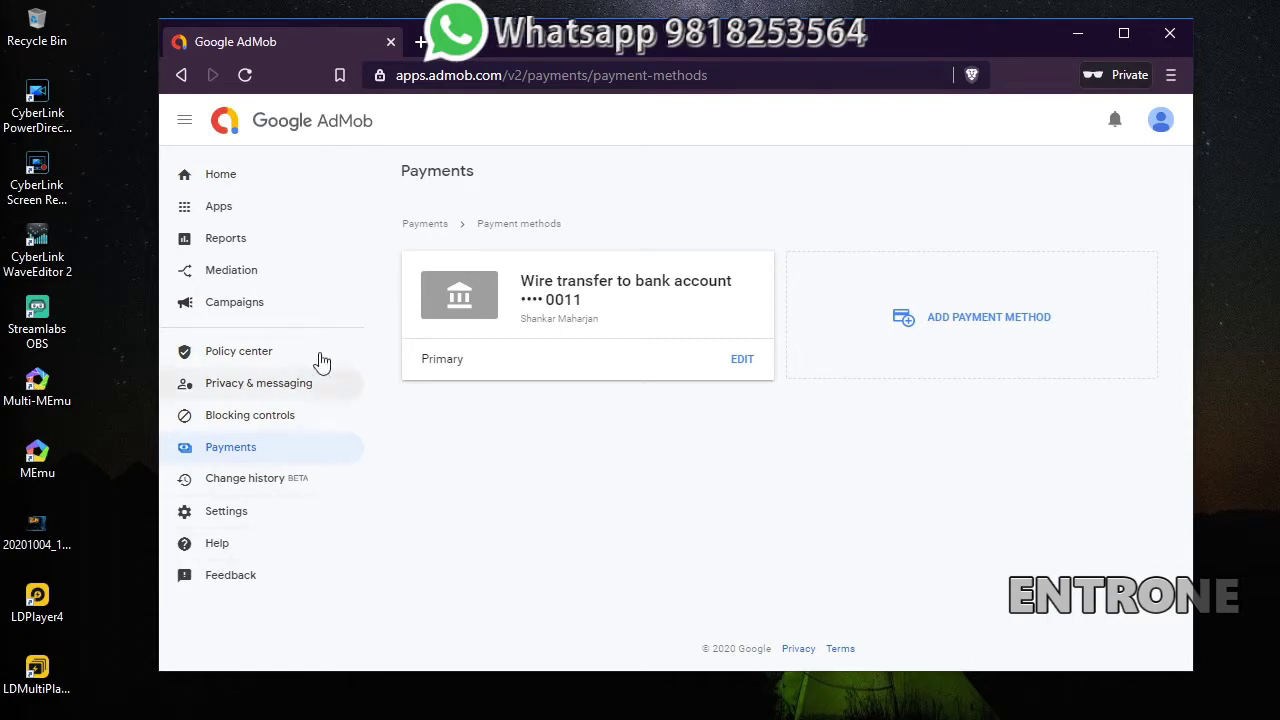
- From Settings, under Account status (Open), choose Cancel account to bring up the confirmation question
left_click(226, 513)
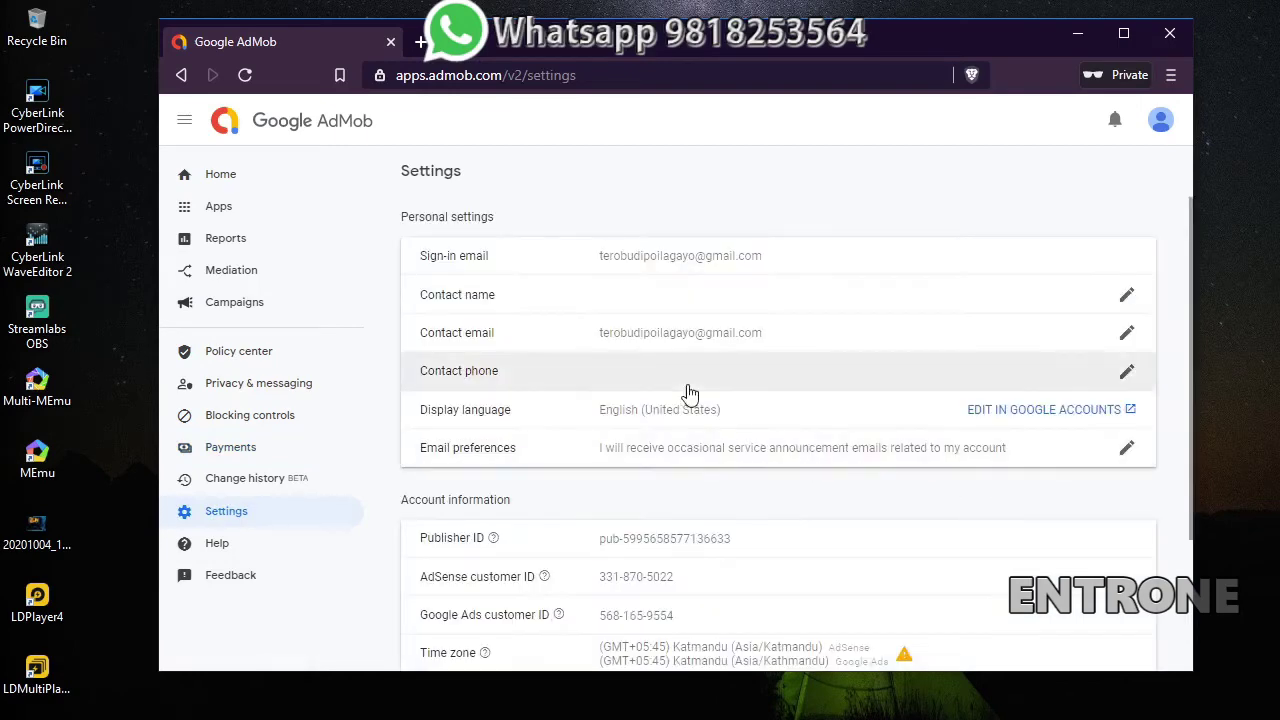
scroll(773, 413, "down", 2)
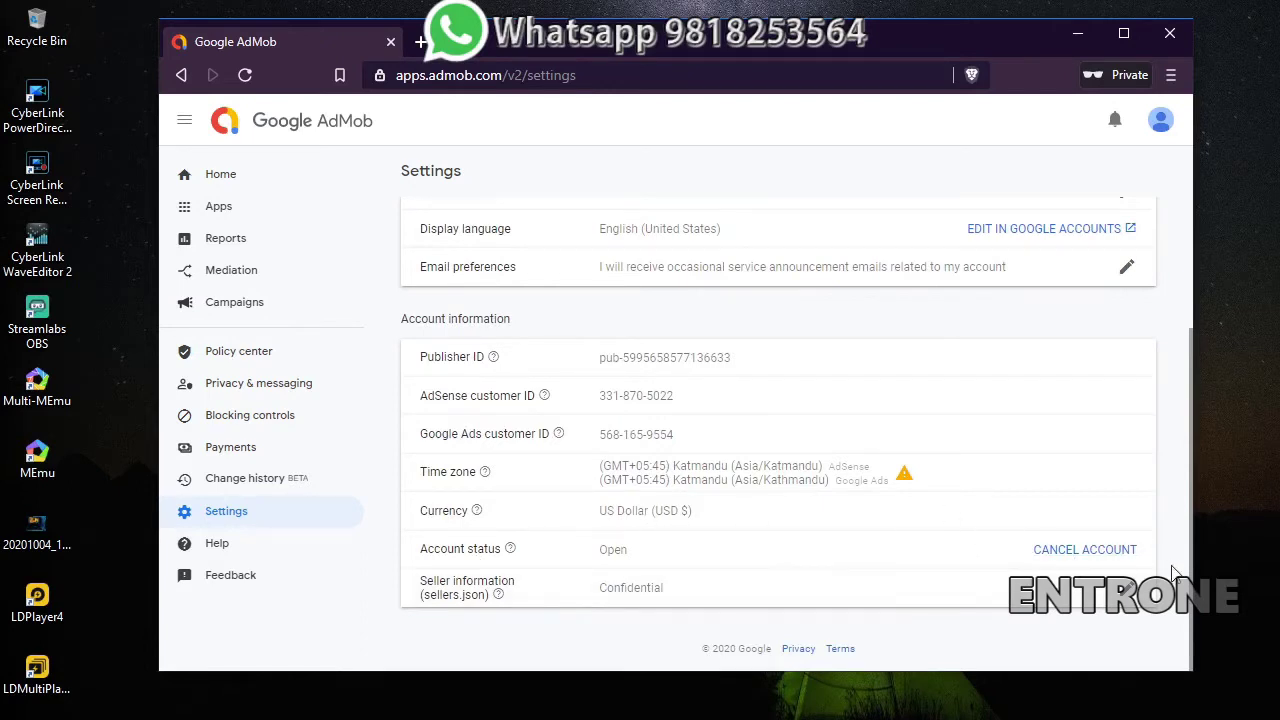
left_click(1075, 556)
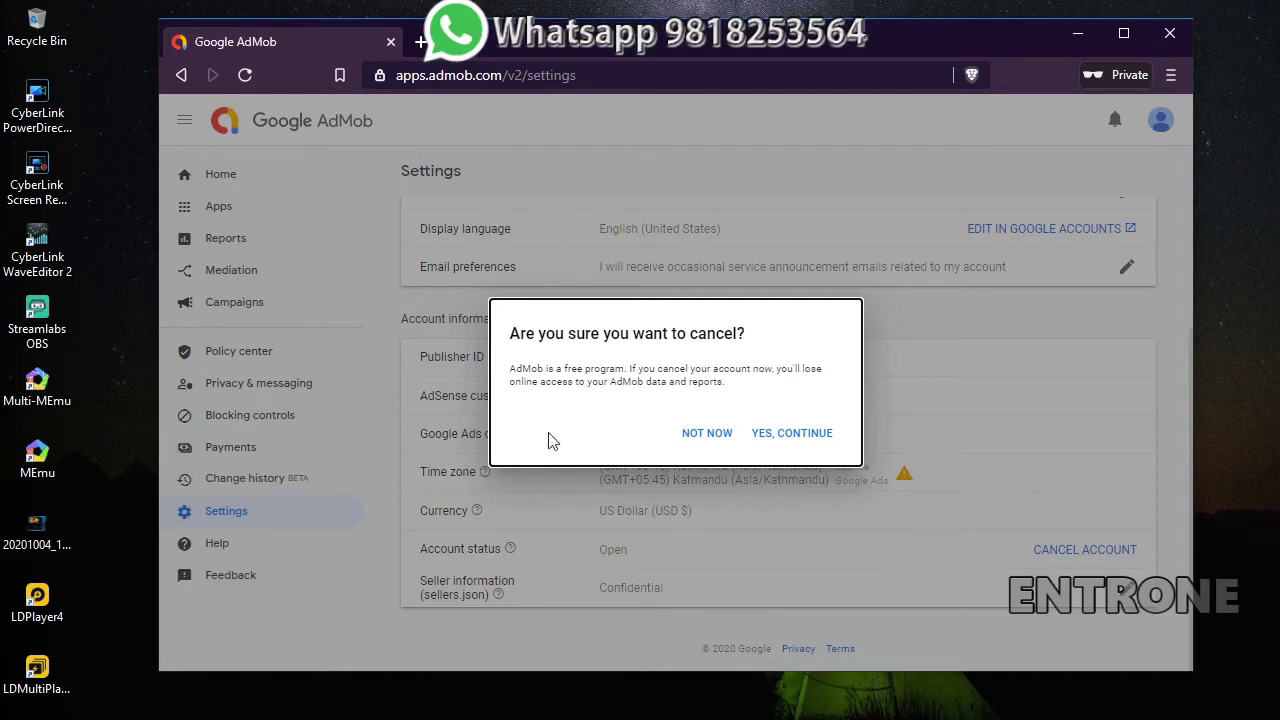
- Continue past the warning and review the Cancel account checklist and cancellation-reason list
left_click(811, 441)
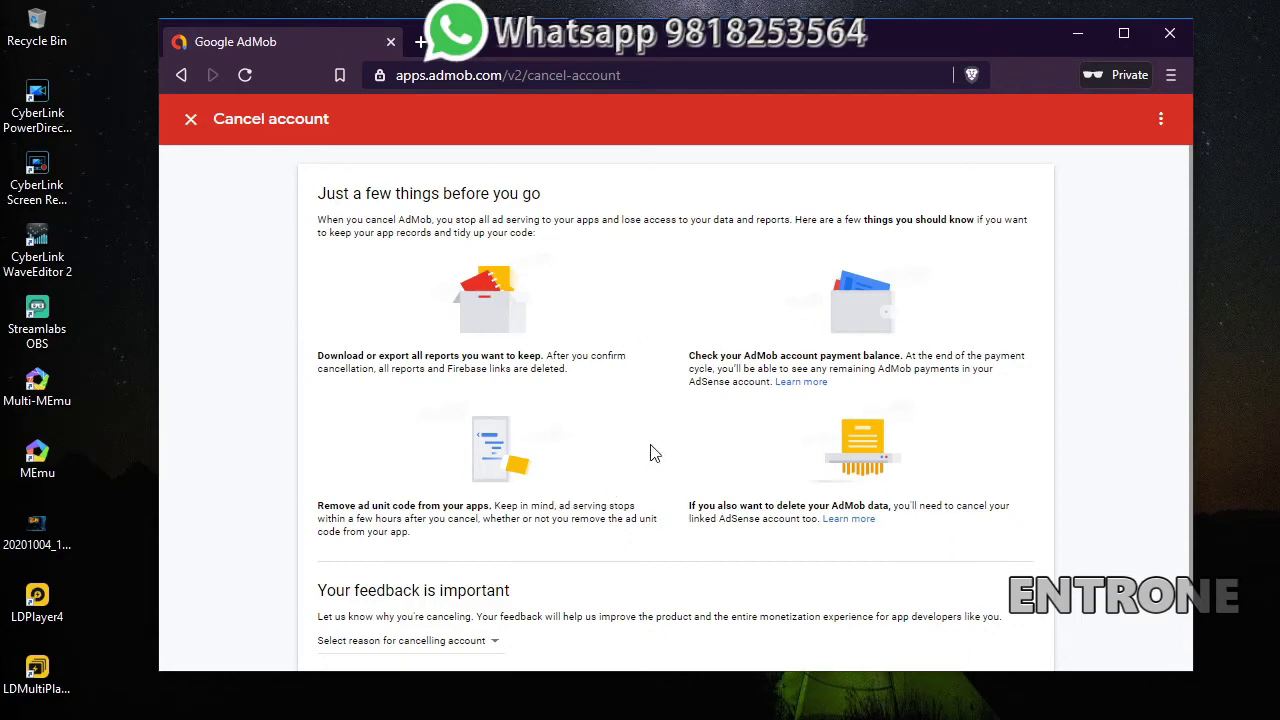
scroll(680, 495, "down", 2)
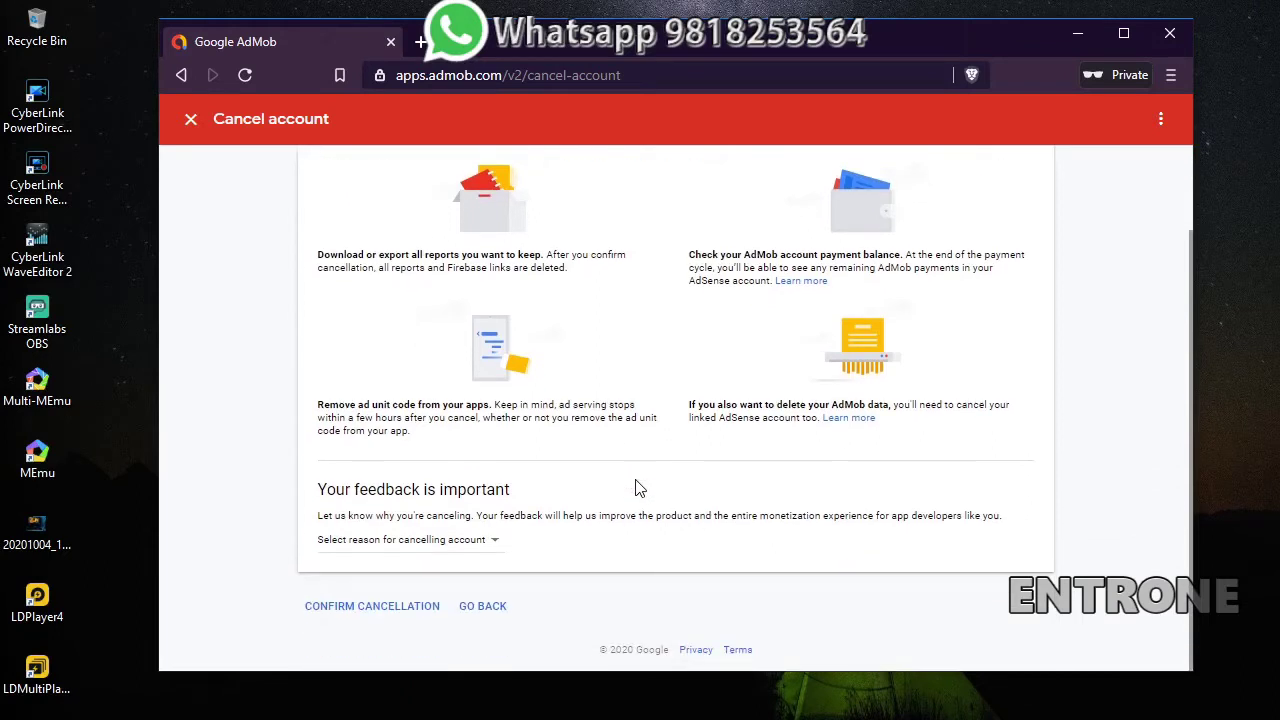
scroll(640, 488, "up", 2)
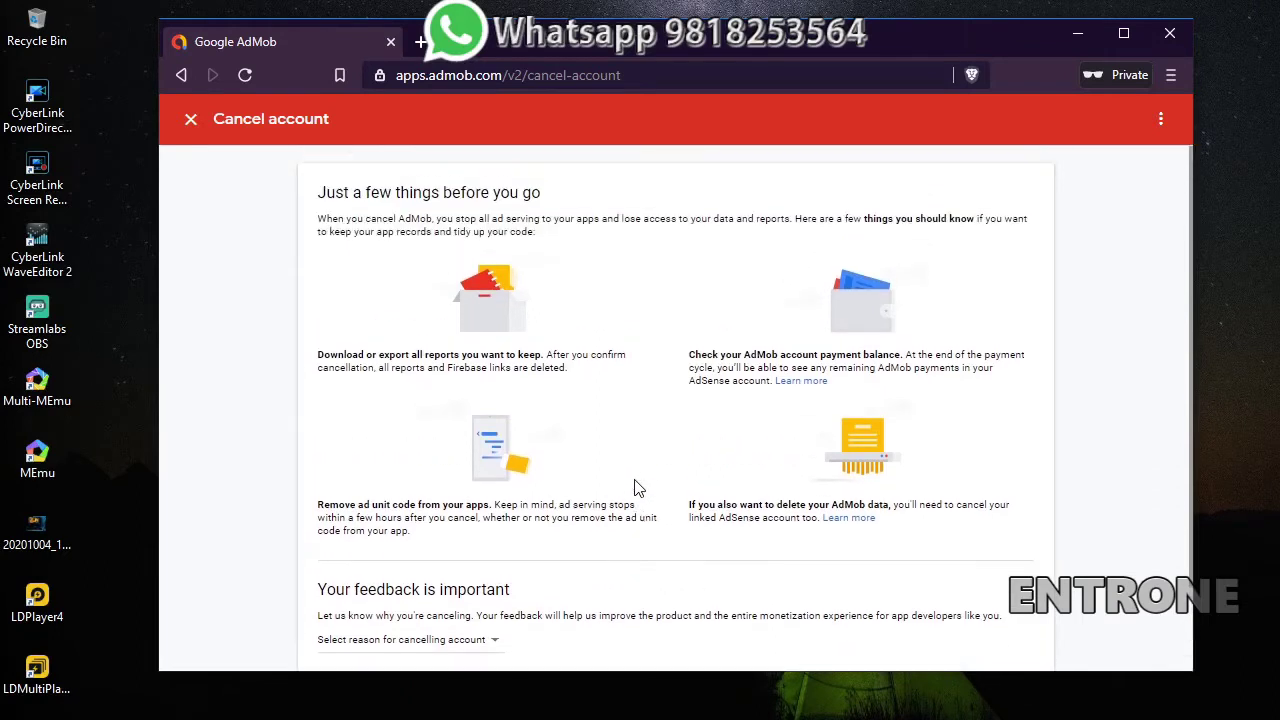
scroll(638, 488, "down", 2)
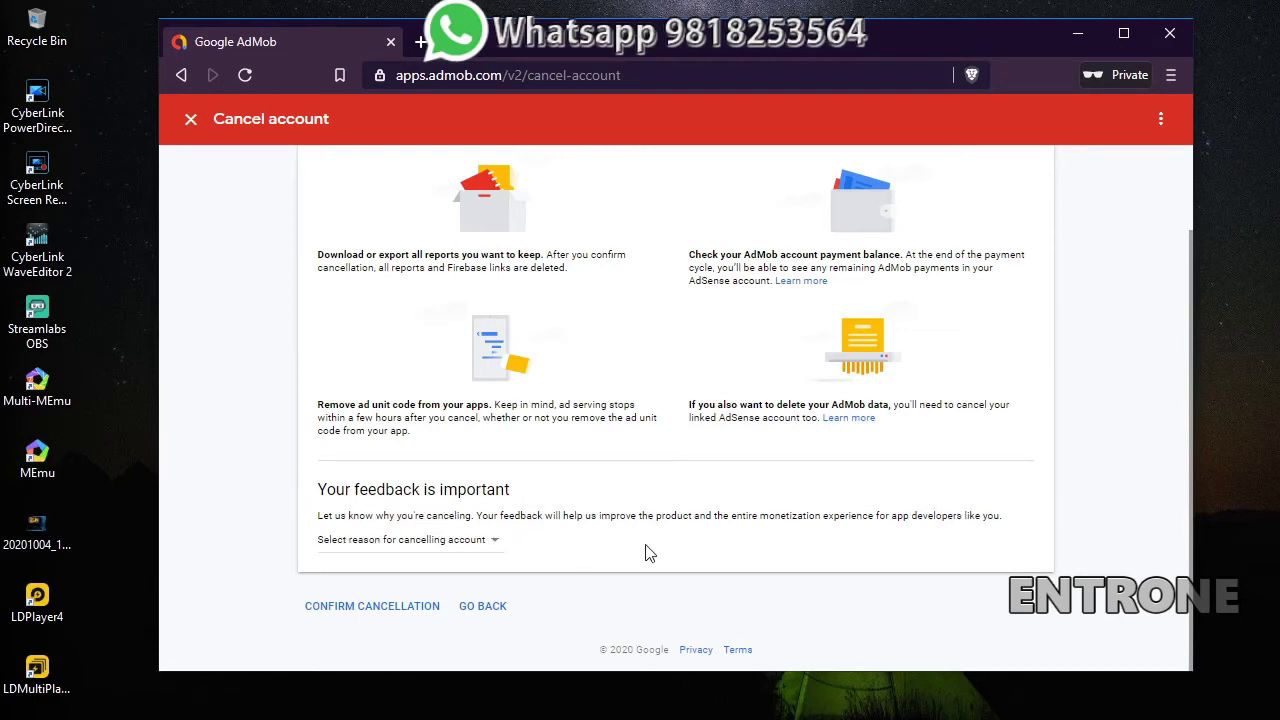
left_click(494, 539)
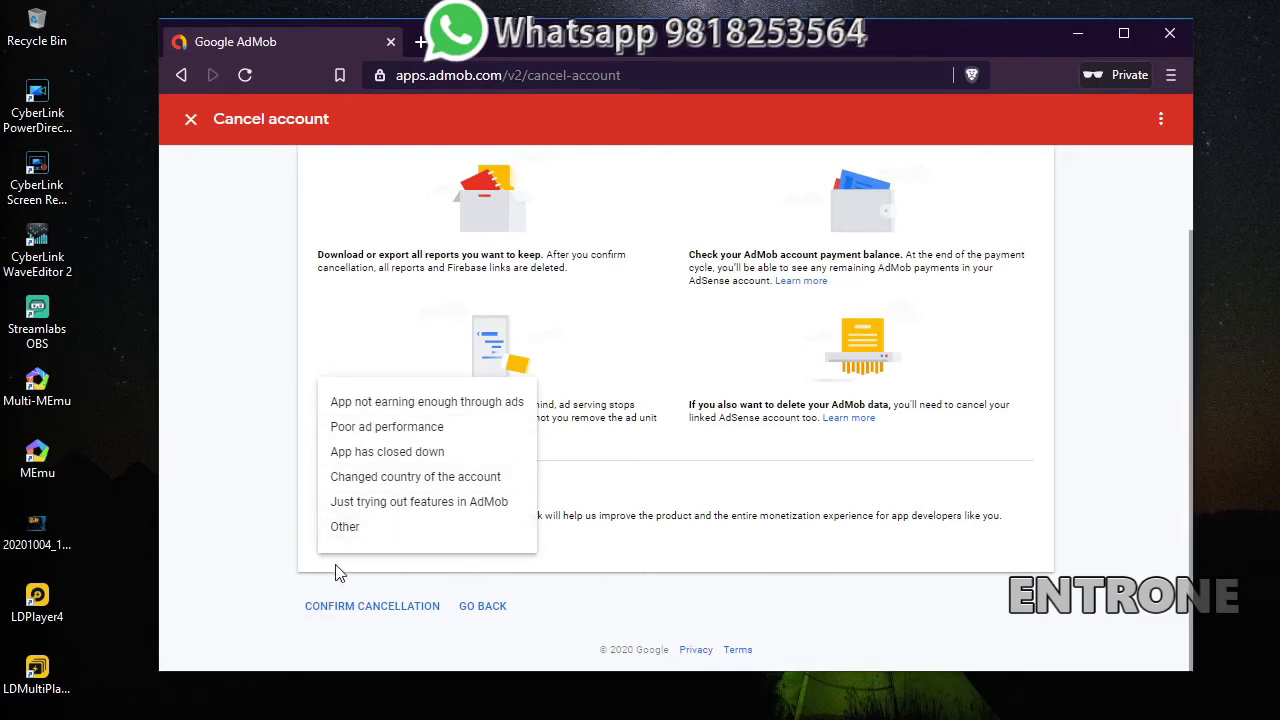
- Select 'Other' as the cancellation reason and confirm the AdMob account cancellation
left_click(627, 625)
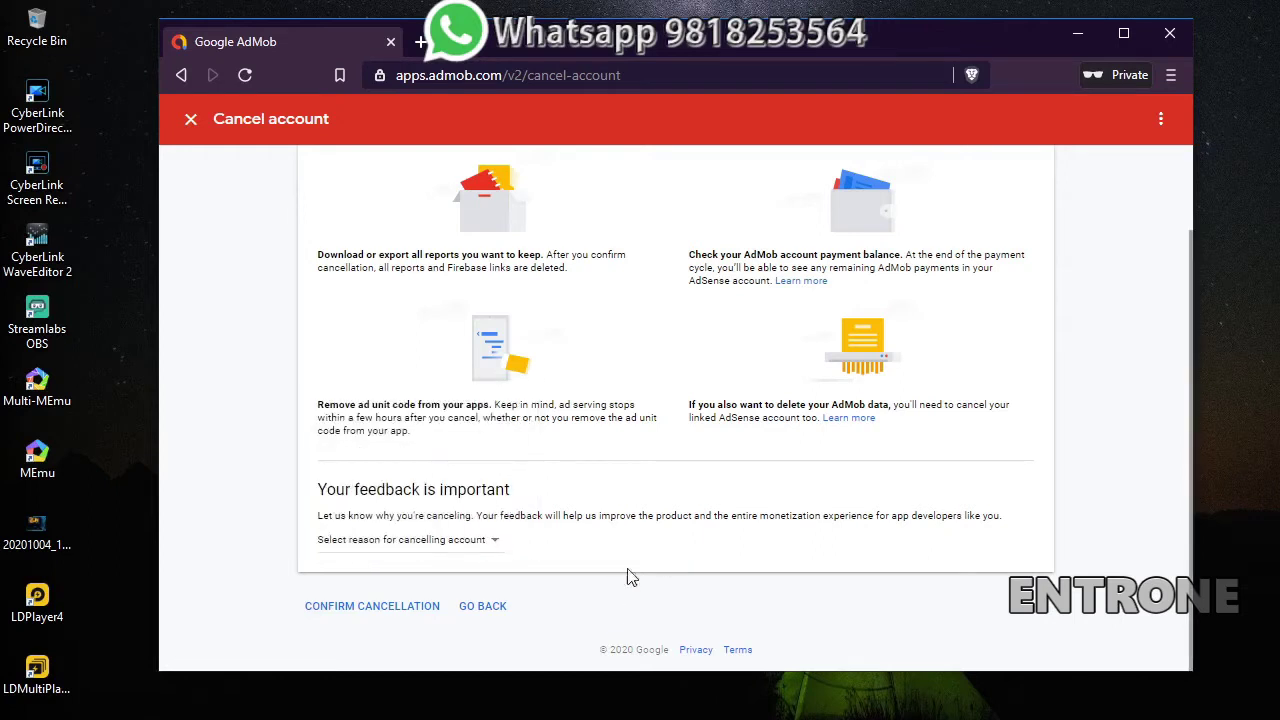
left_click(488, 538)
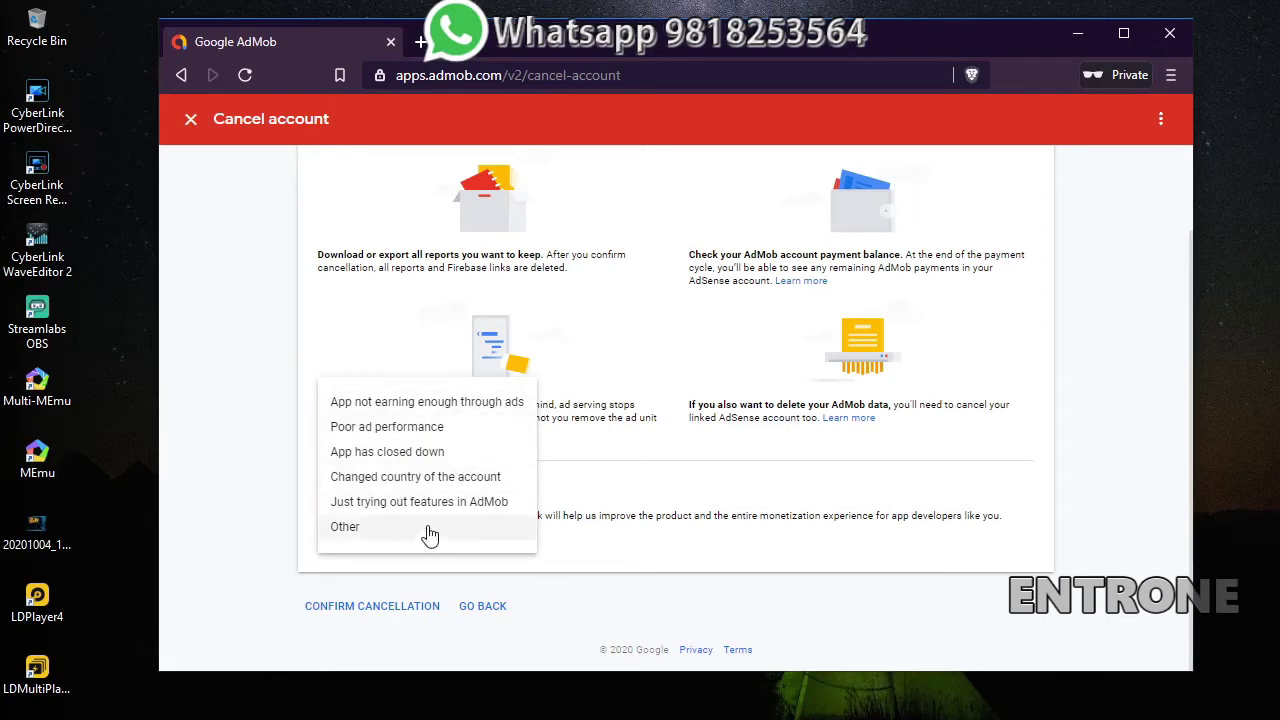
left_click(365, 530)
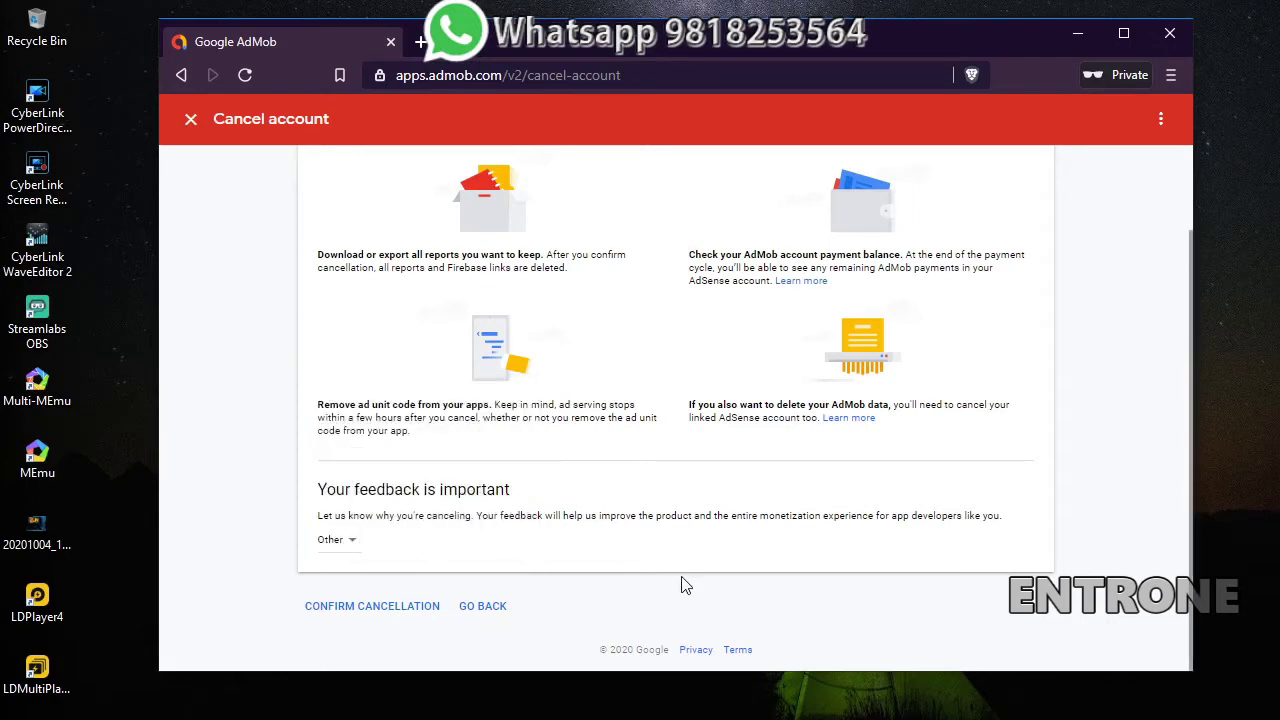
left_click(373, 607)
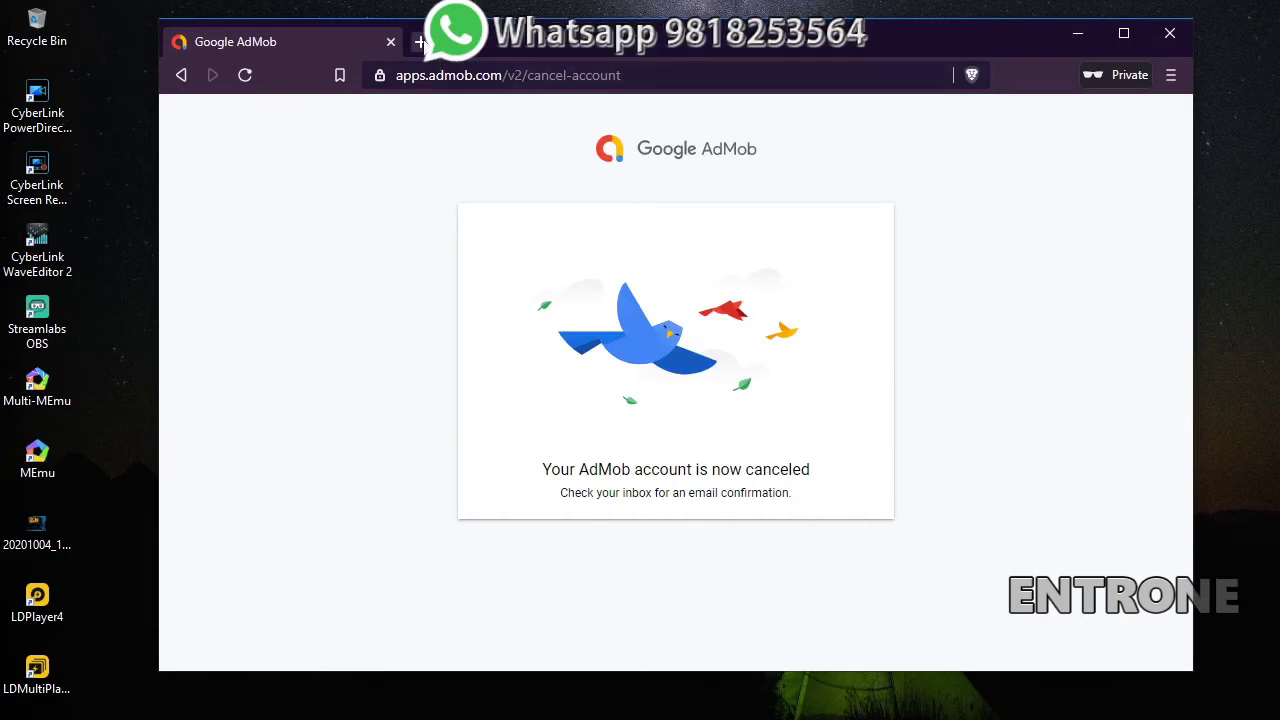
- Load Gmail in a new private tab and open the 'AdMob account has been canceled' email
left_click(420, 42)
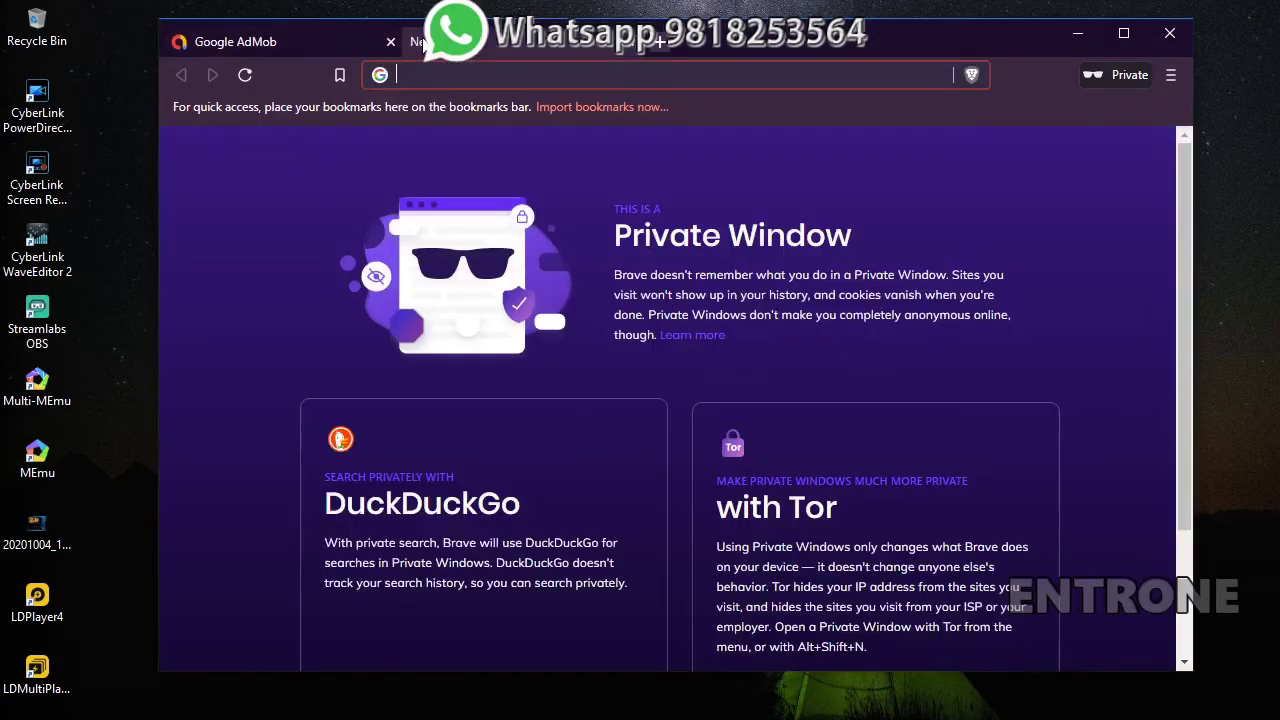
type("gmail")
key("Return")
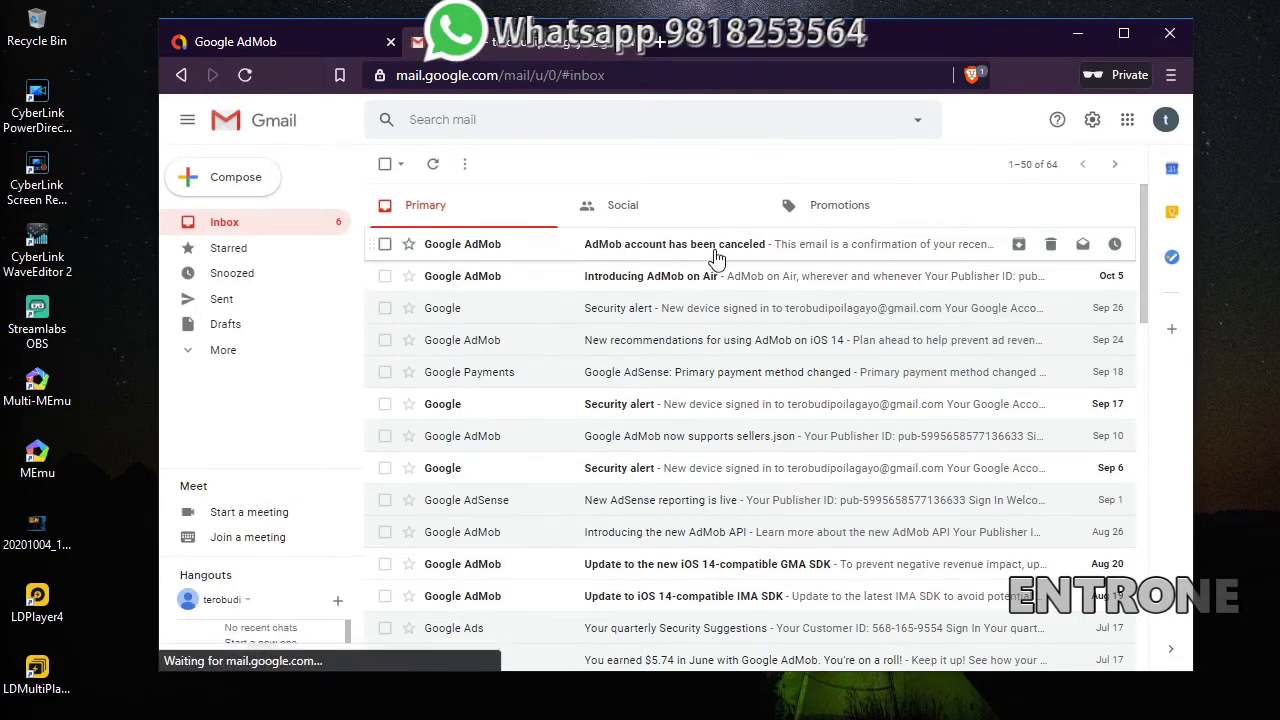
left_click(710, 255)
- Maximize the browser and follow the email's 'Things to know when you cancel AdMob' link
scroll(838, 488, "up", 5)
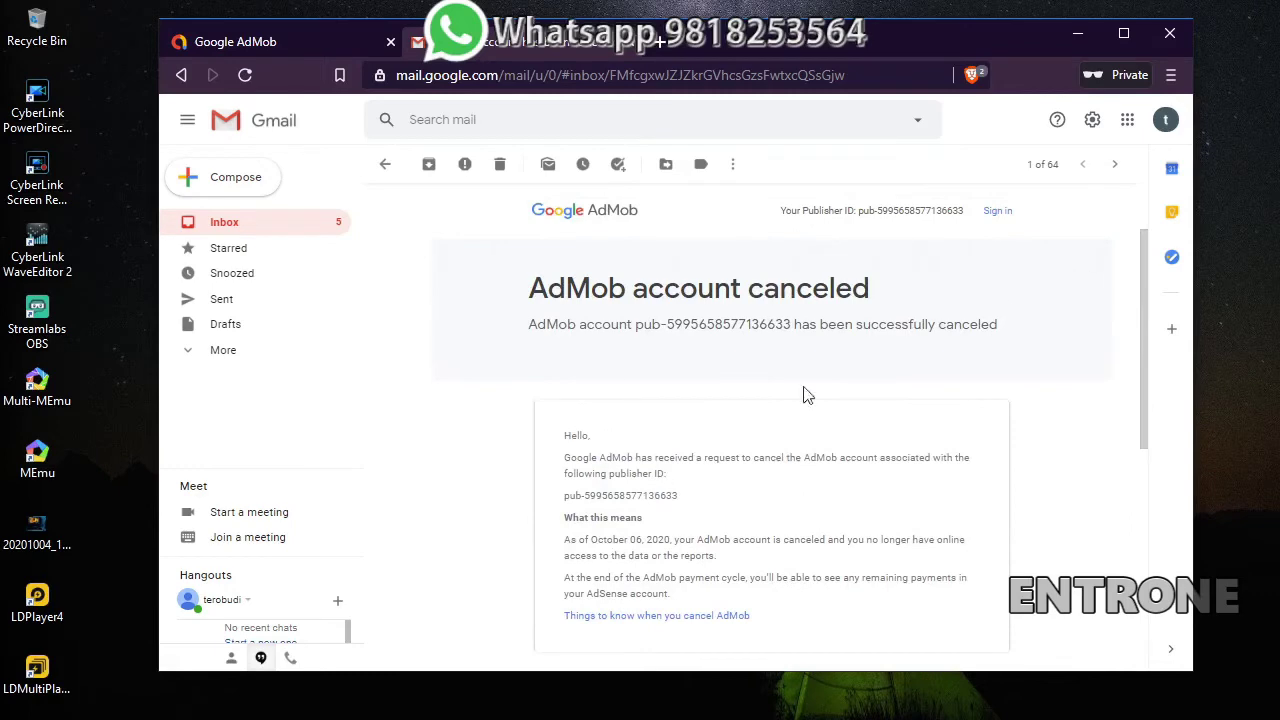
double_click(891, 43)
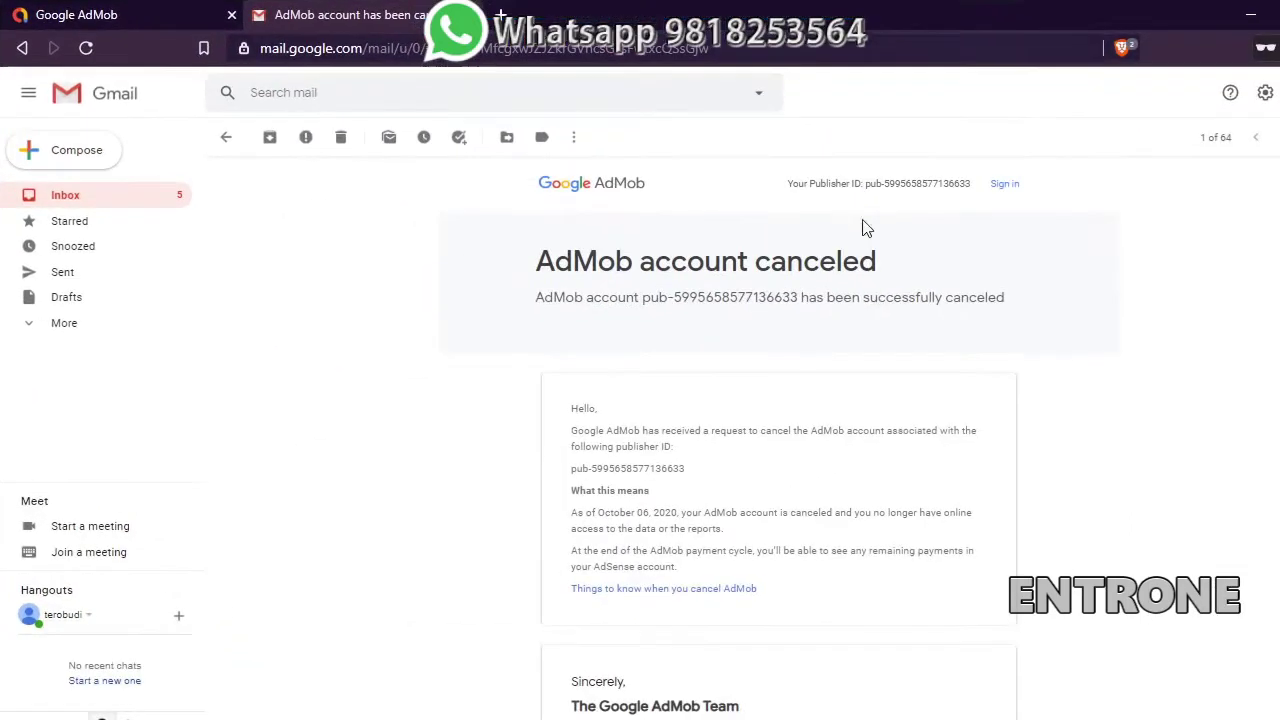
scroll(846, 449, "down", 2)
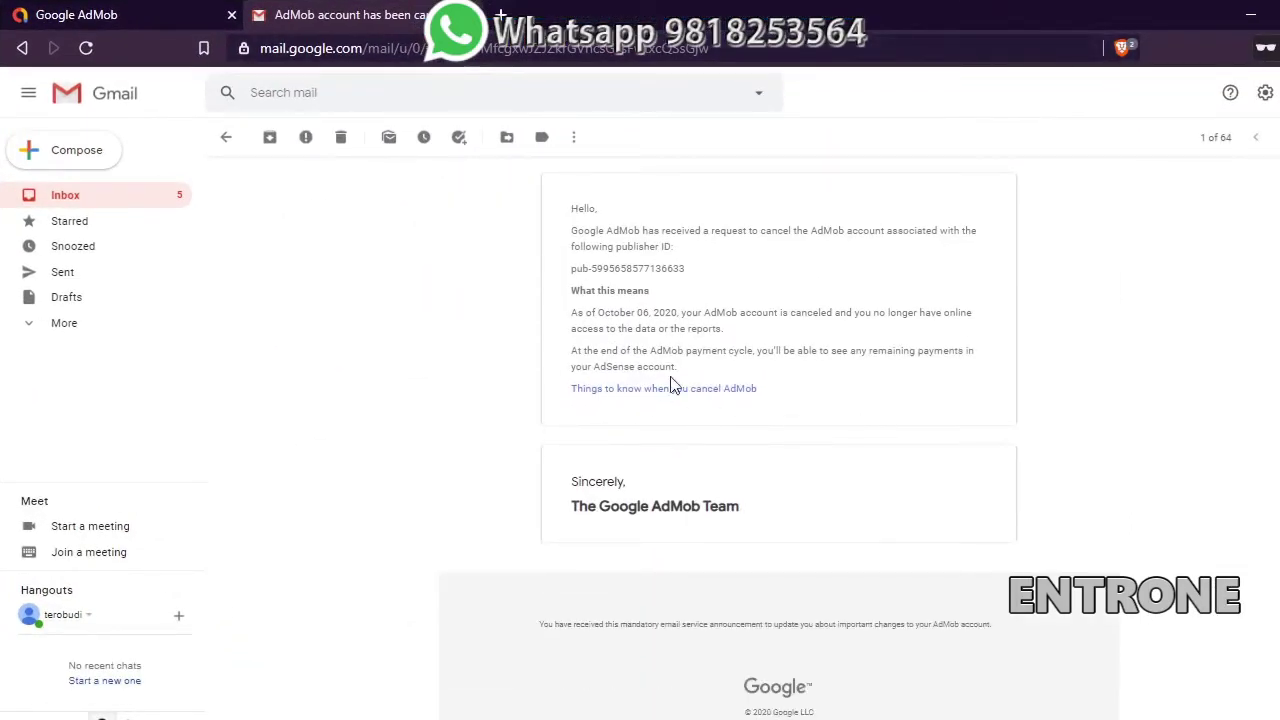
left_click(620, 390)
- Reread the cancellation email from the inbox, then switch to the 'Cancel your AdMob account' help article
left_click(352, 14)
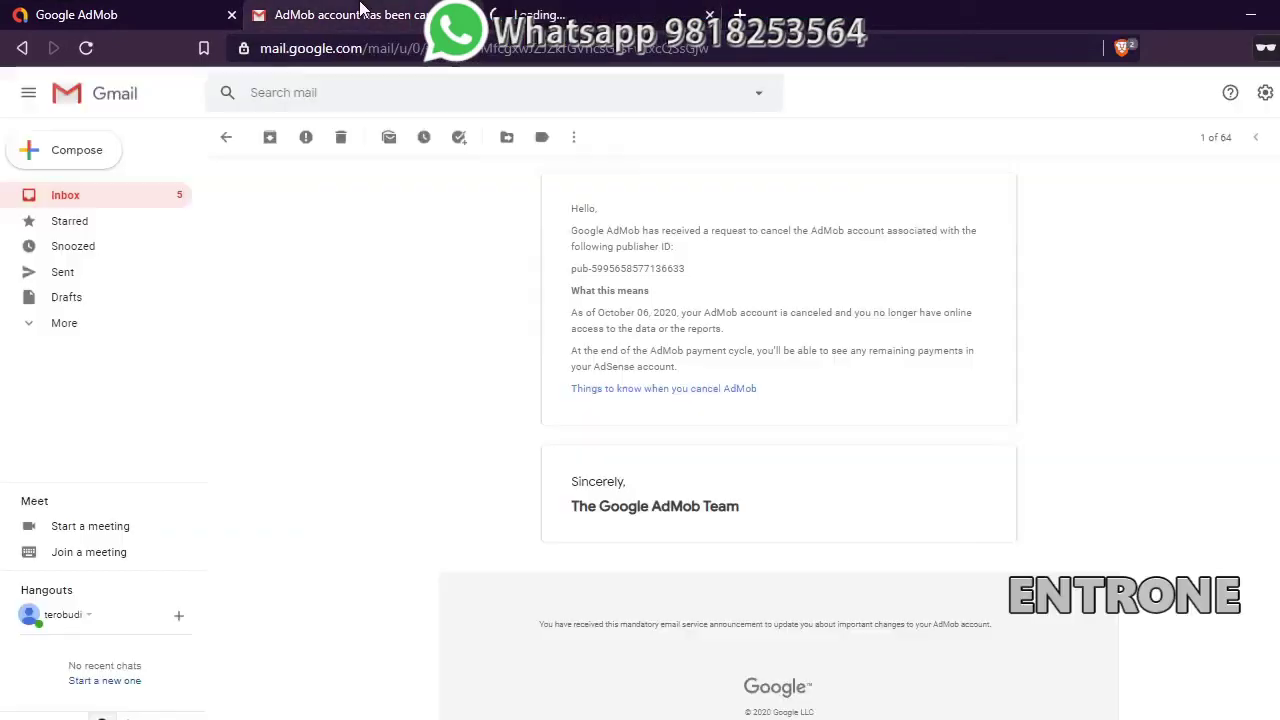
left_click(86, 194)
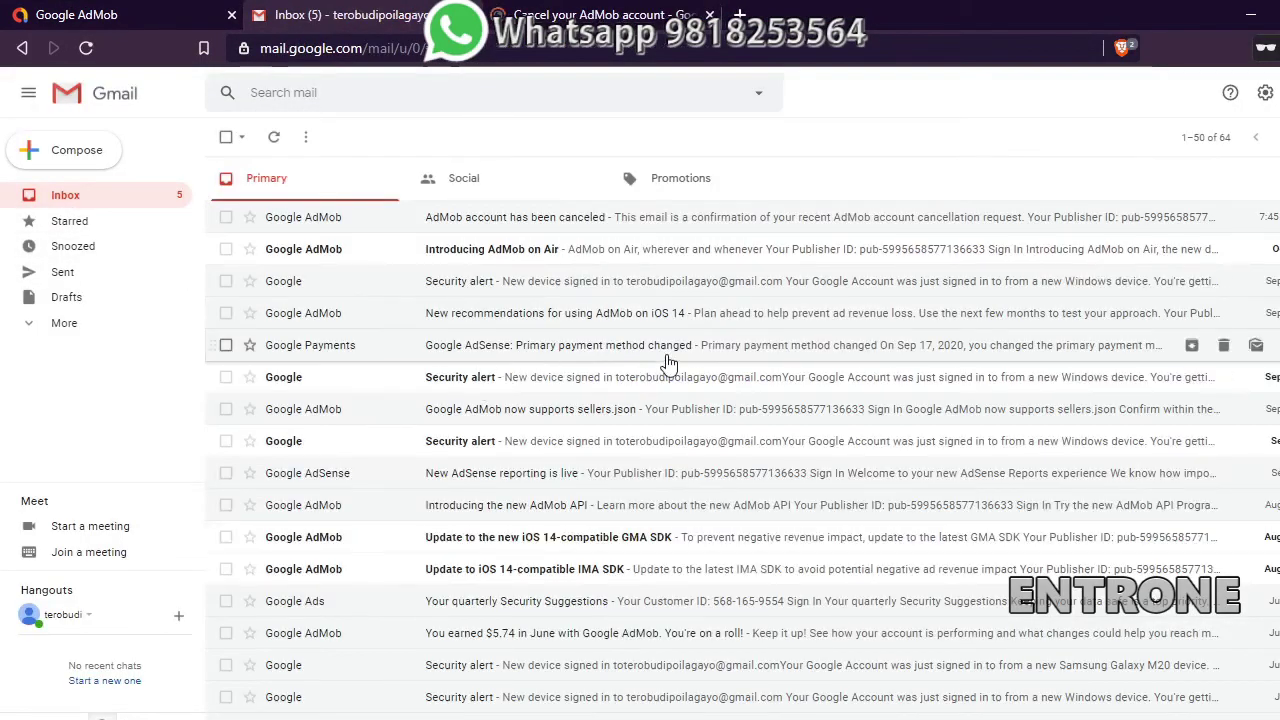
left_click(706, 217)
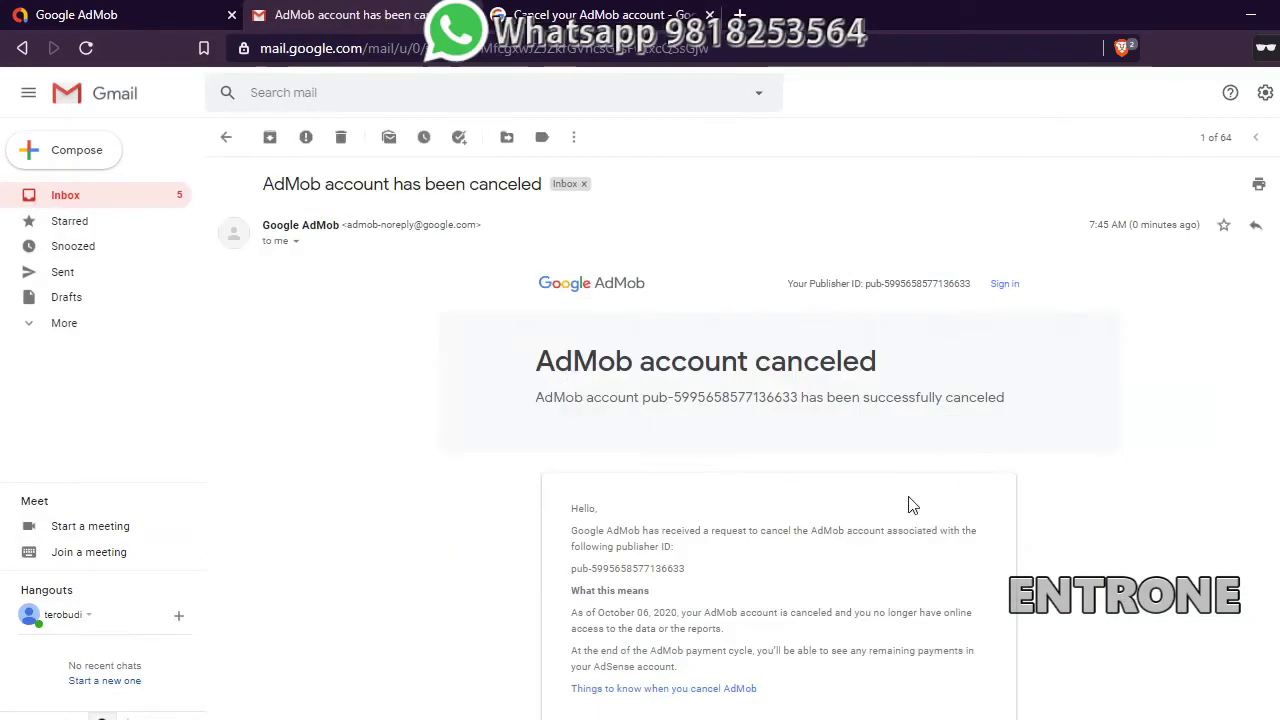
scroll(910, 496, "down", 2)
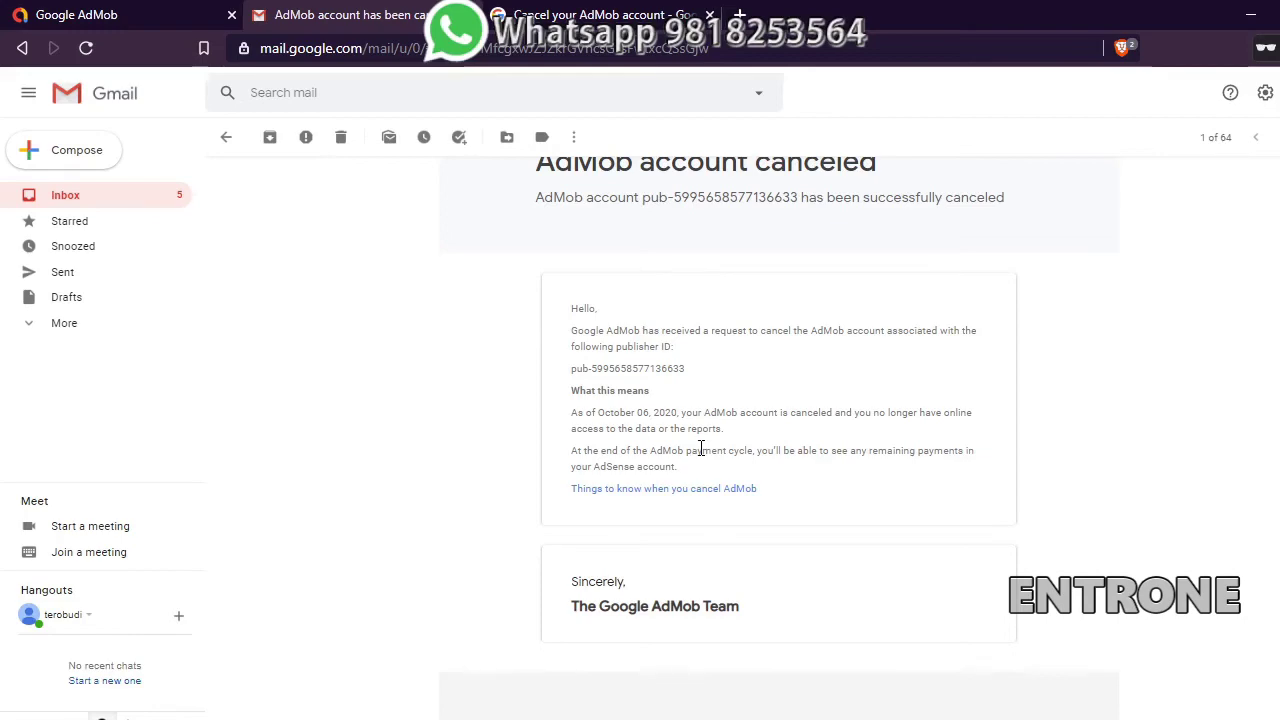
left_click(590, 14)
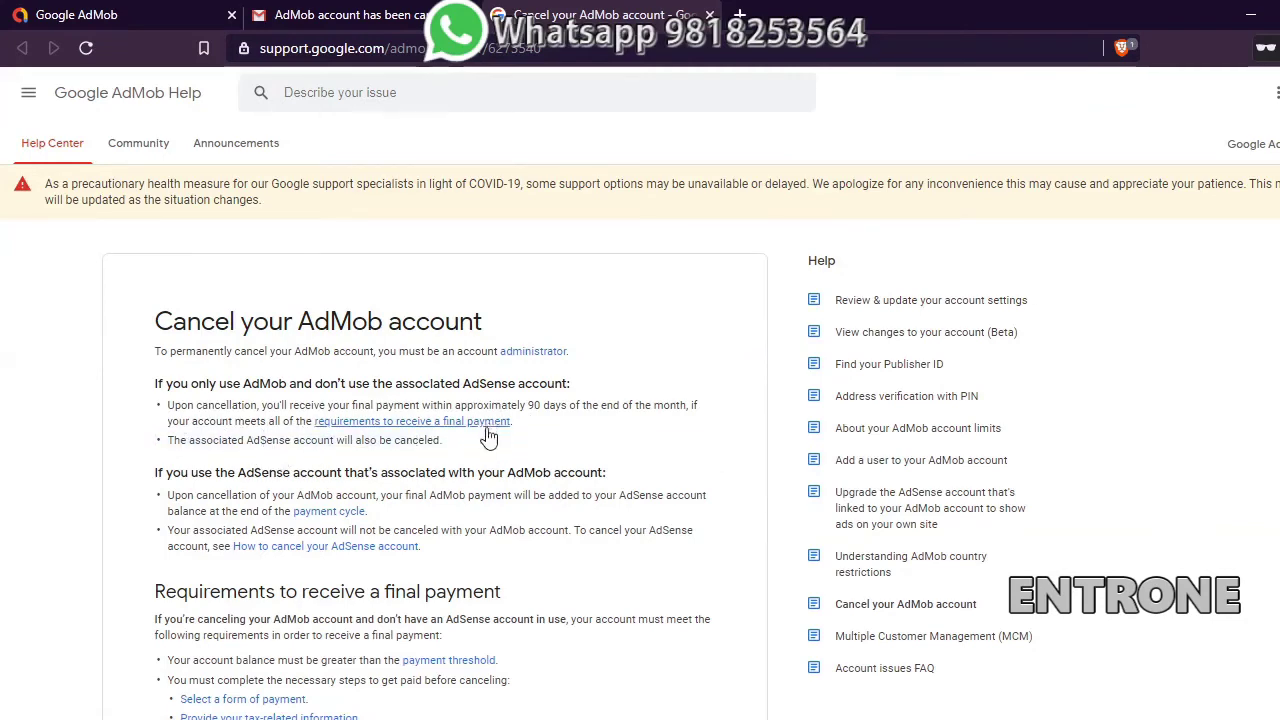
scroll(443, 440, "down", 5)
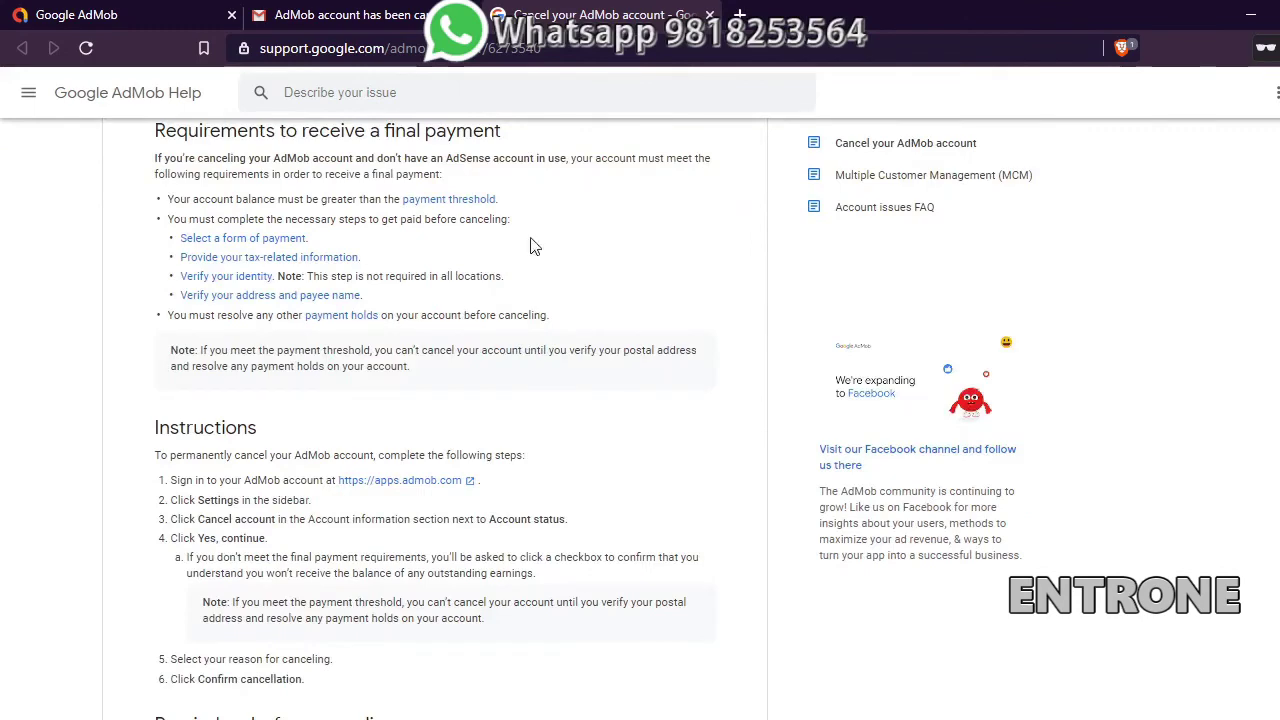
scroll(650, 442, "up", 2)
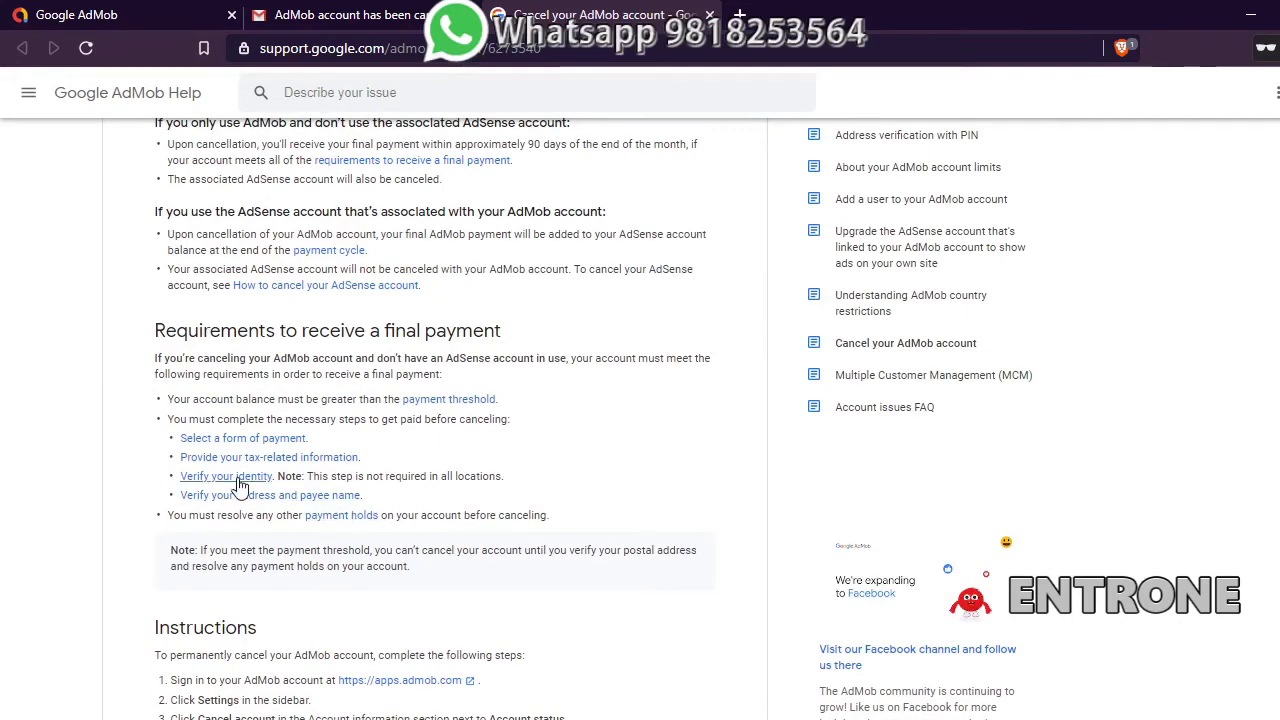
scroll(512, 492, "down", 2)
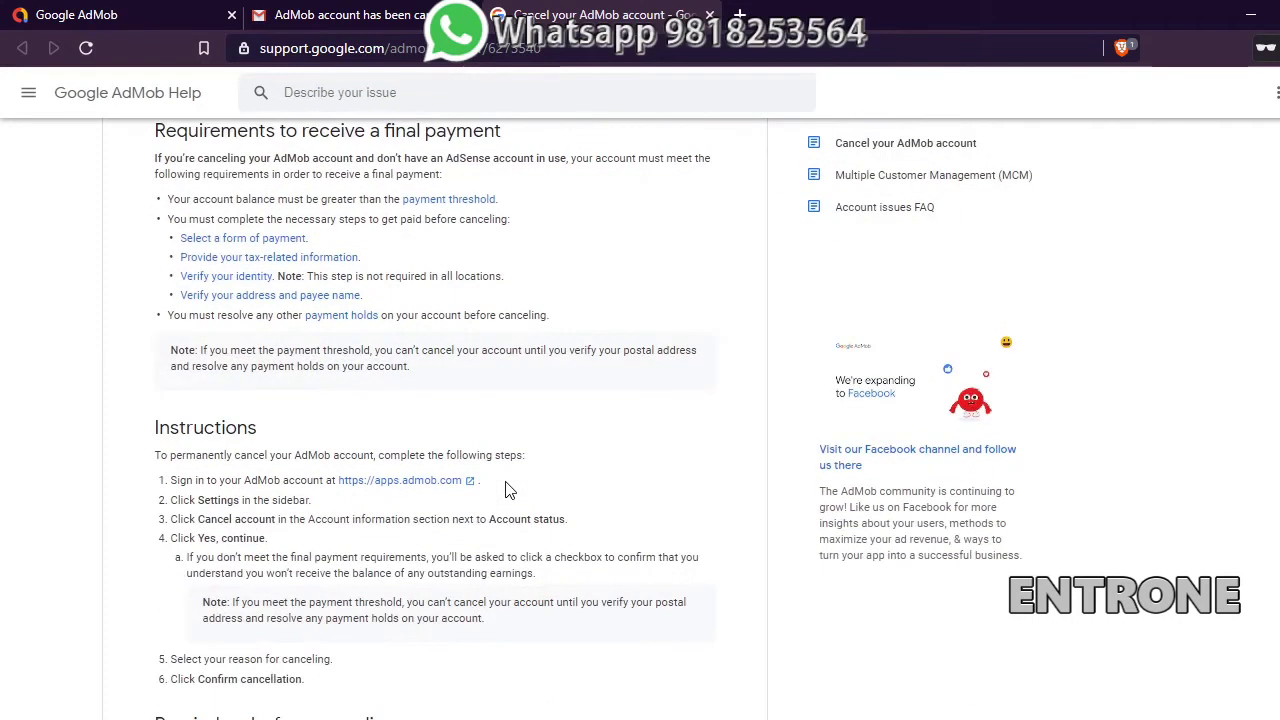
scroll(505, 490, "down", 4)
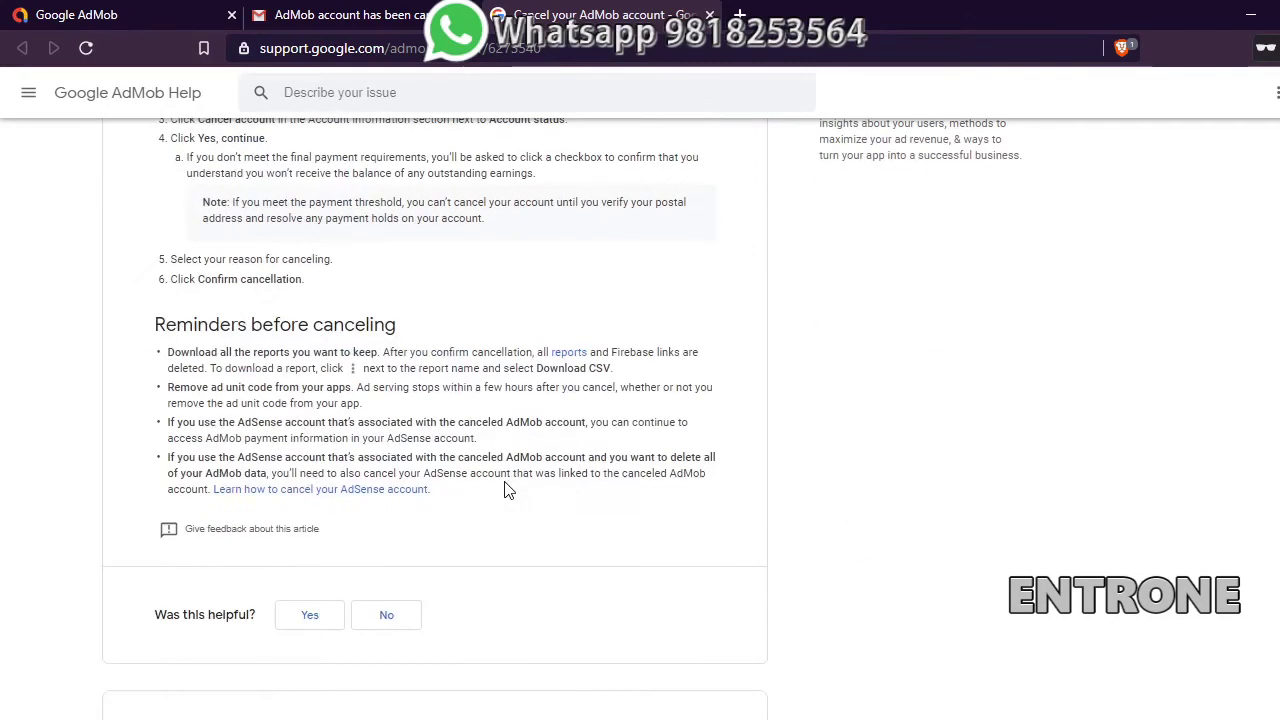
scroll(505, 490, "up", 10)
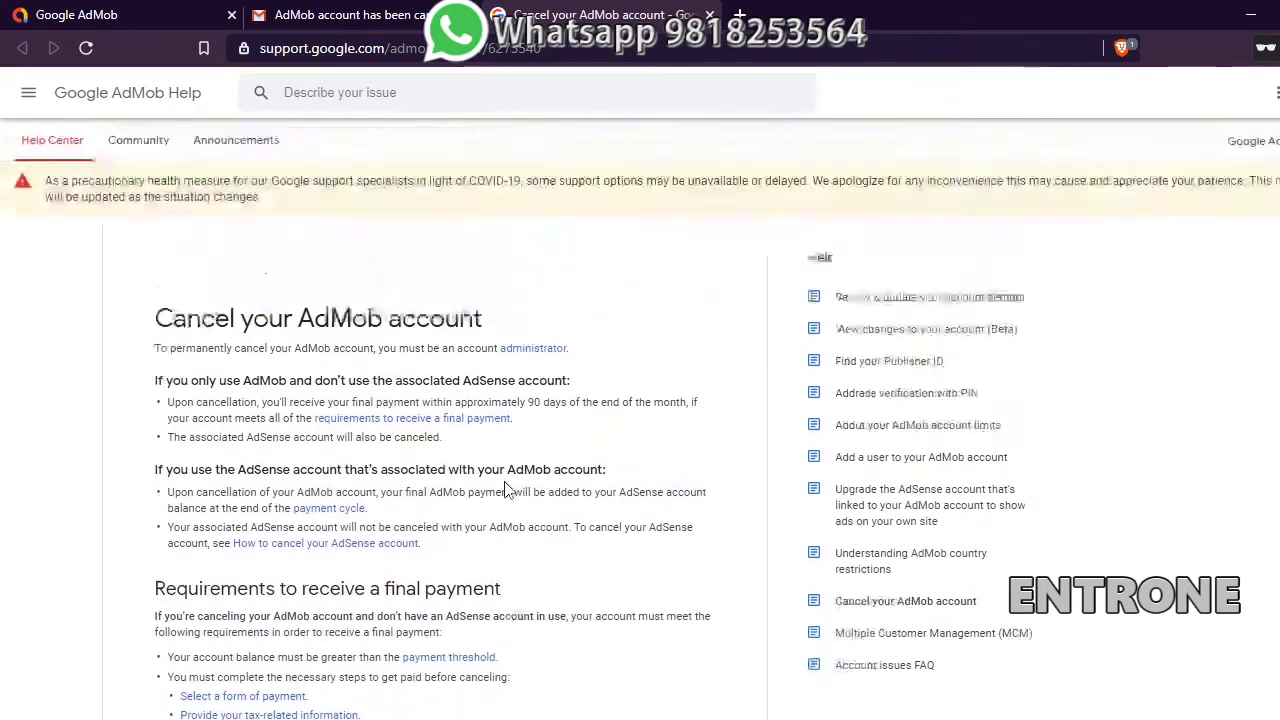